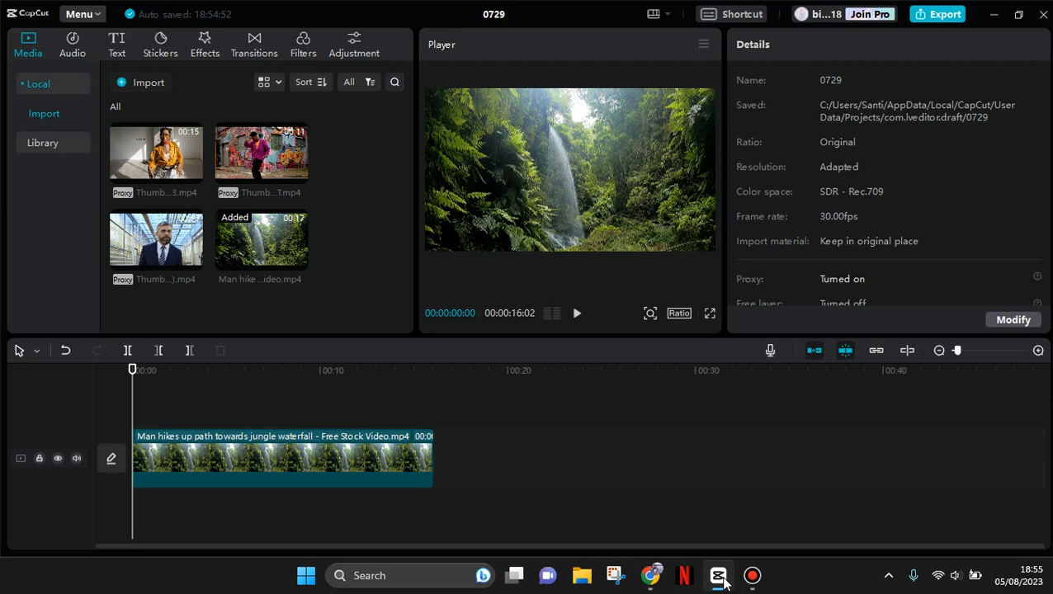
- On the waterfall clip's Brightness (Luma) curve, add a shadow point about a quarter of the way along and pull it slightly down
left_click(353, 450)
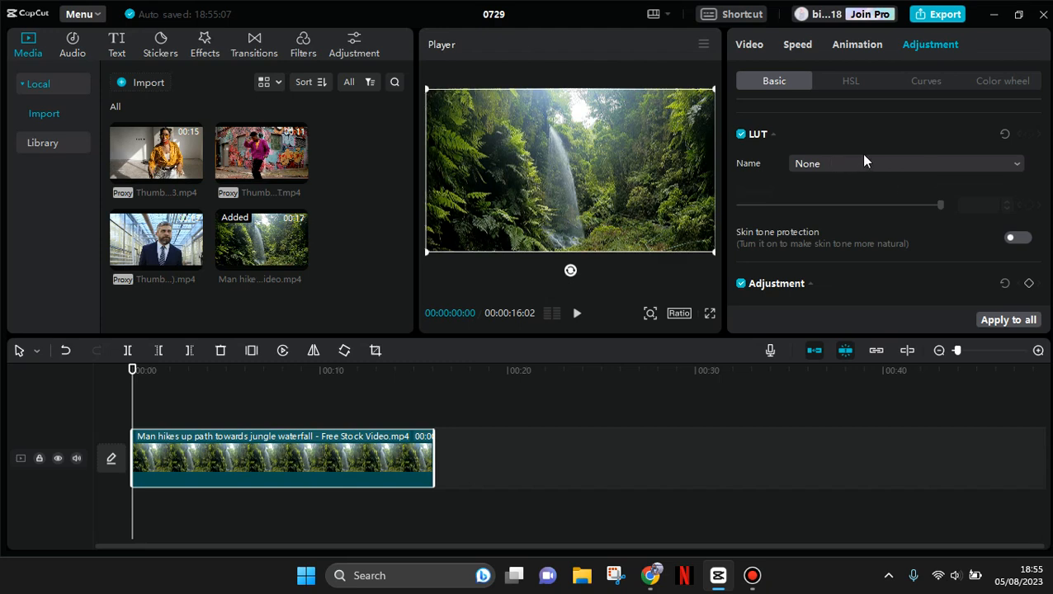
left_click(915, 73)
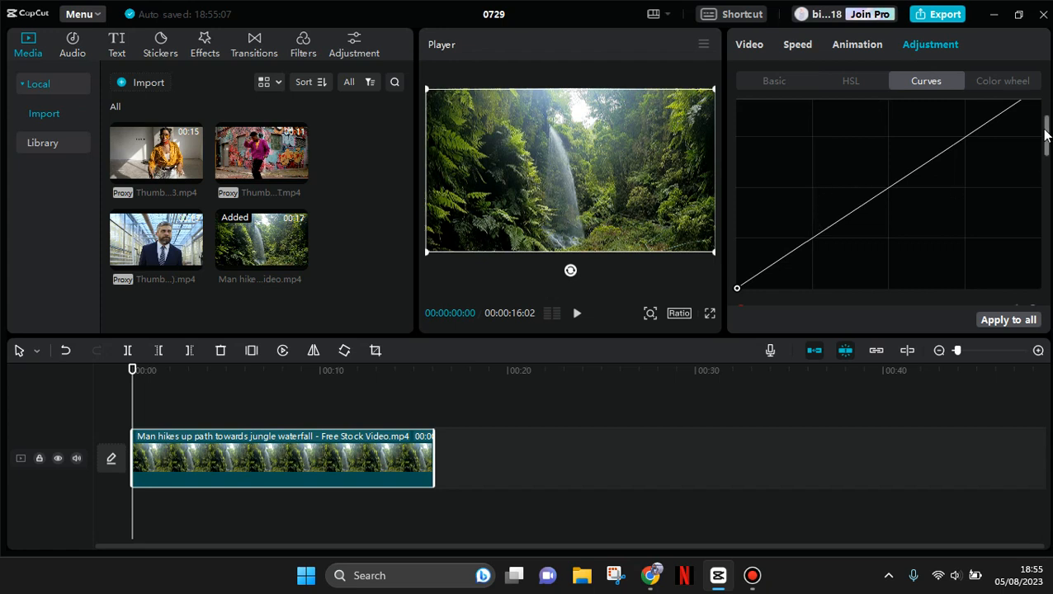
scroll(1048, 124, "up", 2)
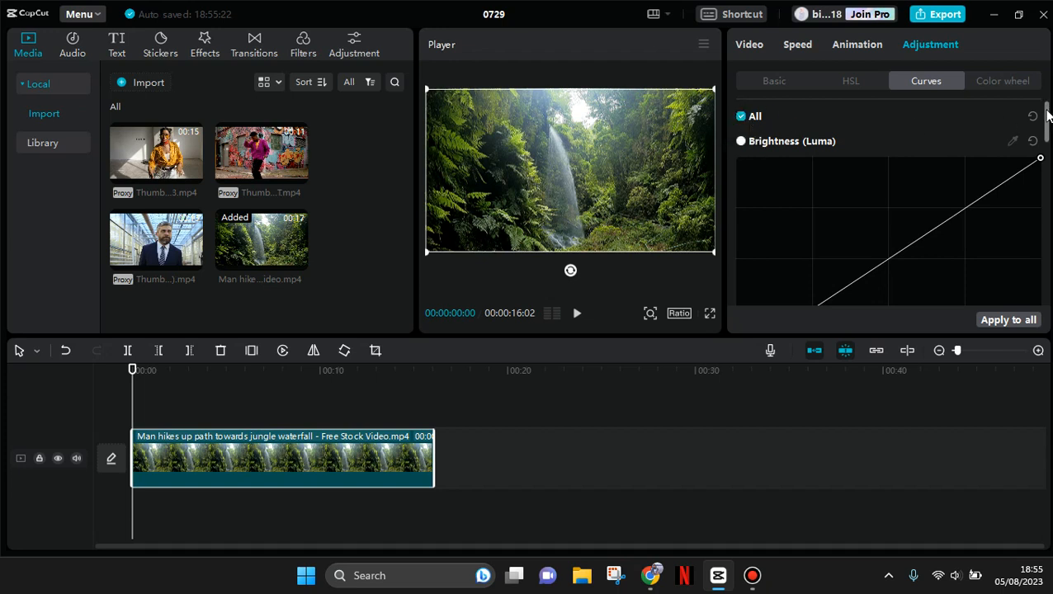
mouse_move(1046, 116)
left_mouse_down()
mouse_move(1046, 147)
mouse_move(1043, 123)
left_mouse_up()
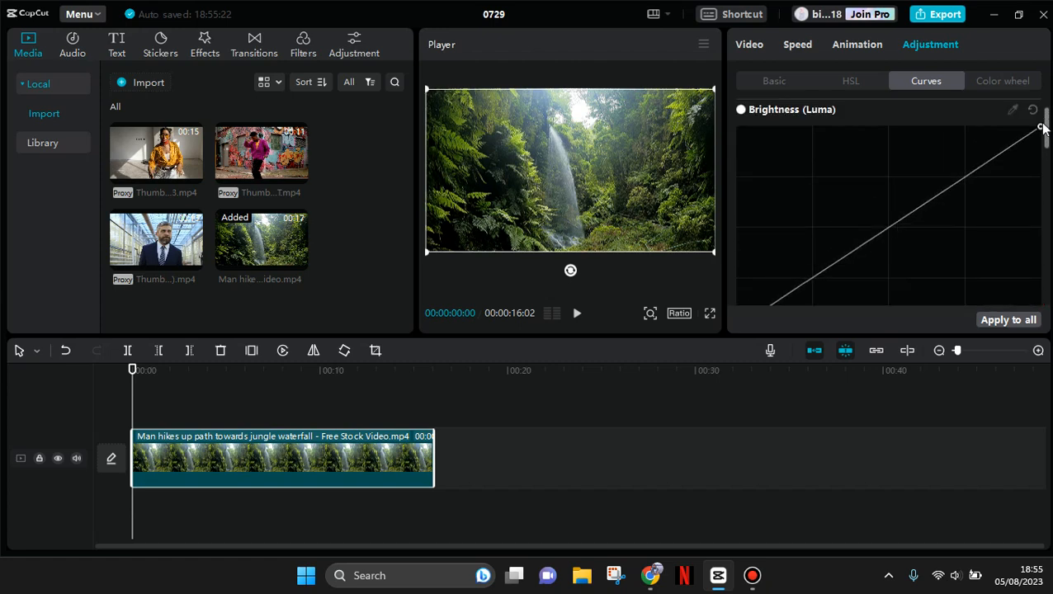
left_click(811, 278)
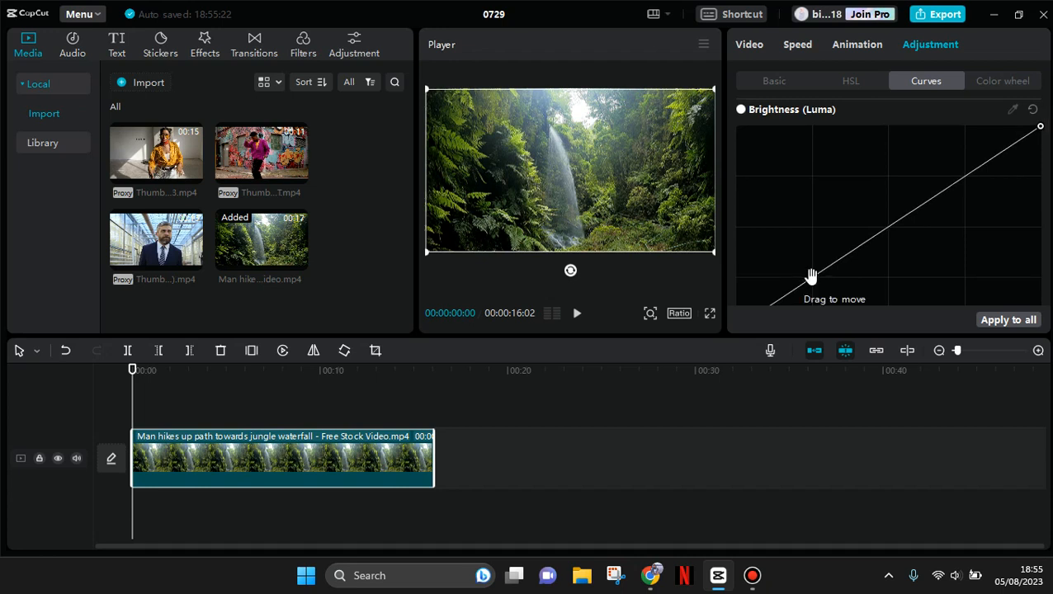
left_click_drag(813, 283, 820, 286)
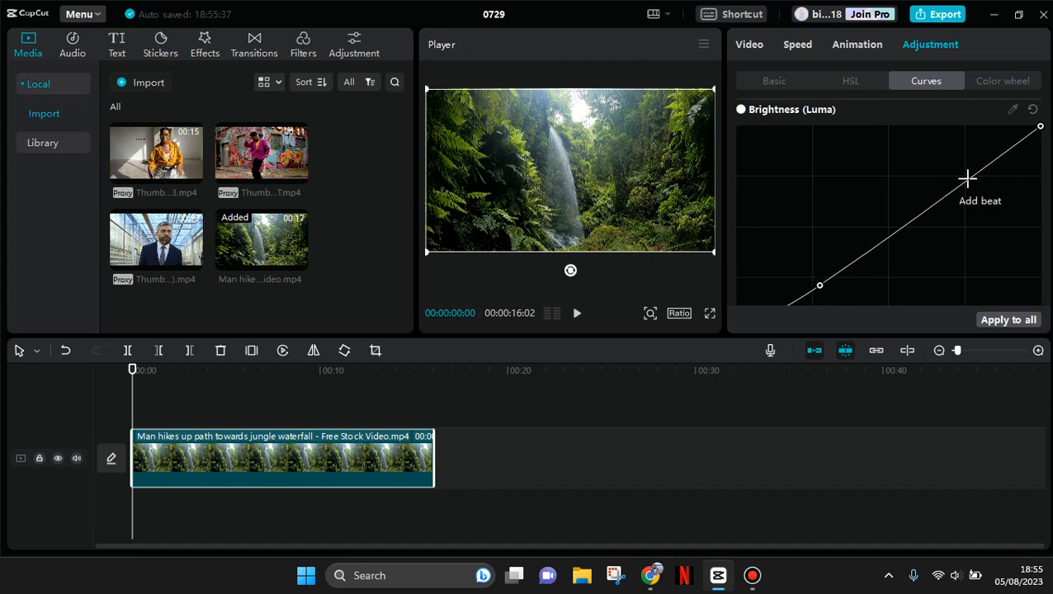
- Add a highlight point about three quarters along the luma curve, raise it slightly, and nudge the shadow point slightly up
left_click(967, 178)
left_click_drag(967, 178, 965, 157)
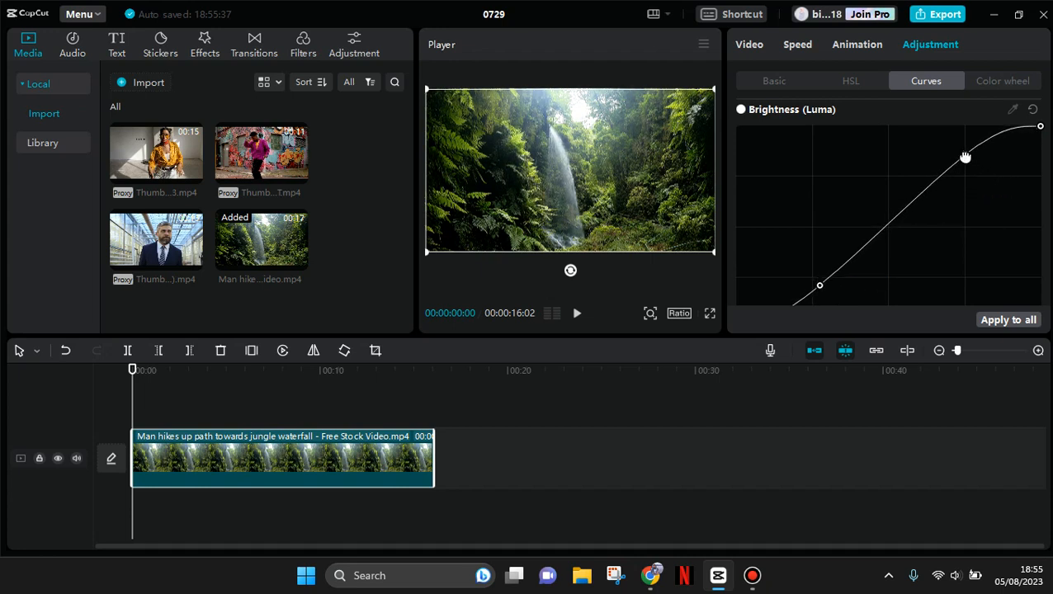
left_click_drag(819, 288, 823, 282)
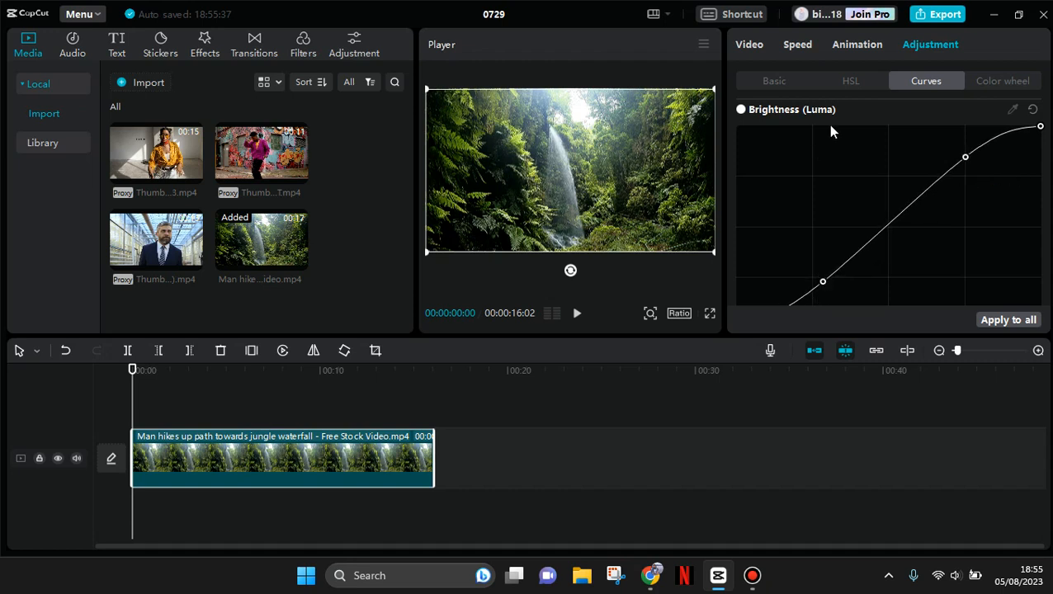
- Set the clip's colour temperature to -18 in the basic adjustments
left_click(780, 79)
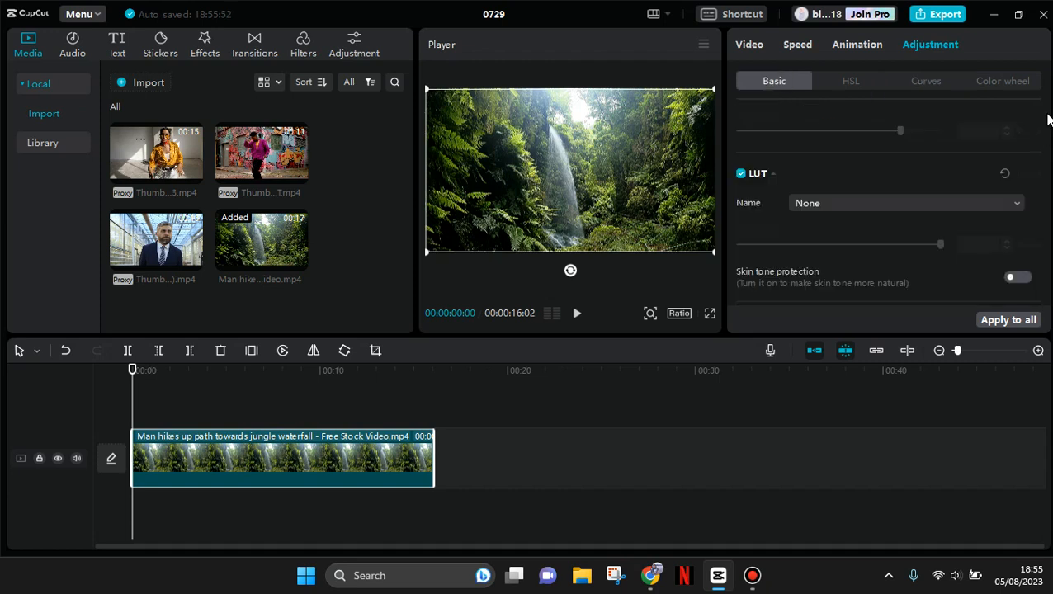
left_click_drag(1046, 119, 1044, 186)
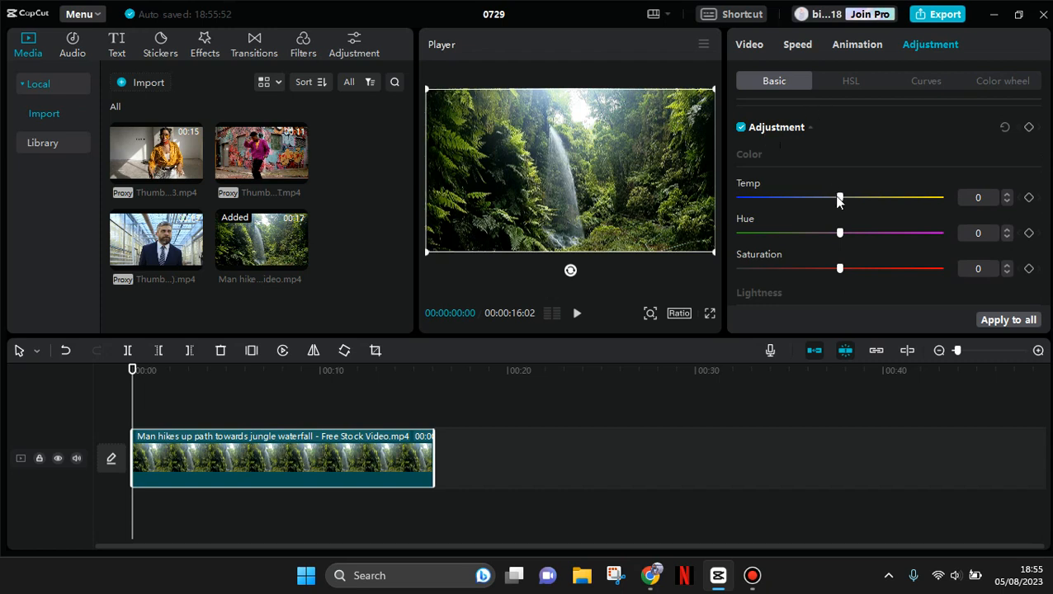
left_click_drag(838, 201, 806, 203)
left_click(983, 199)
key("Delete")
type("8")
- Set the clip's hue to -9 and saturation to -4
left_click(978, 233)
key("Delete")
type("-9")
left_click(981, 270)
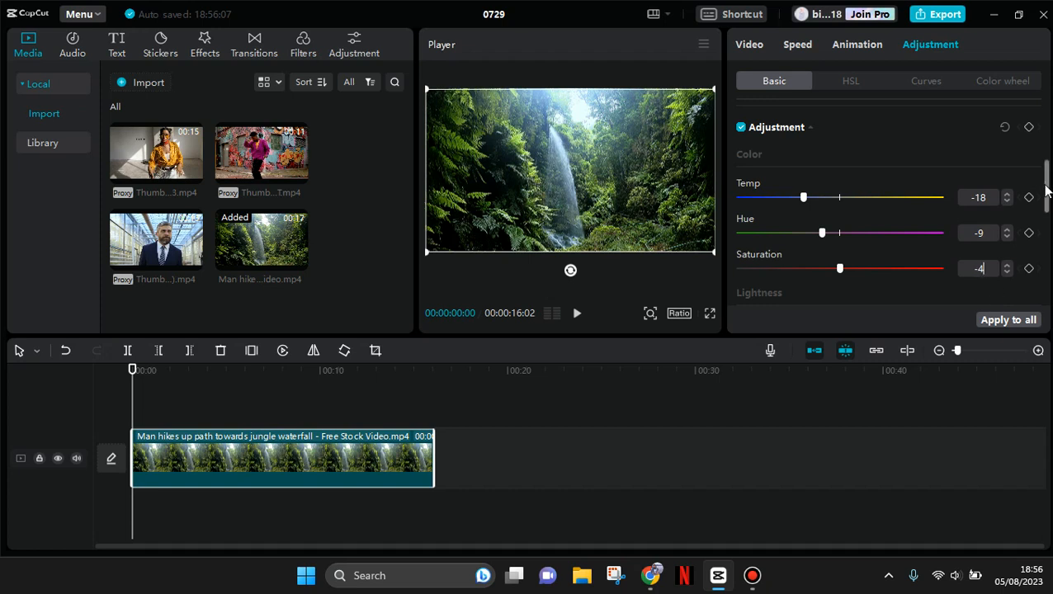
- Set the clip's brightness to -3 and contrast to 11
left_click_drag(1045, 190, 1048, 227)
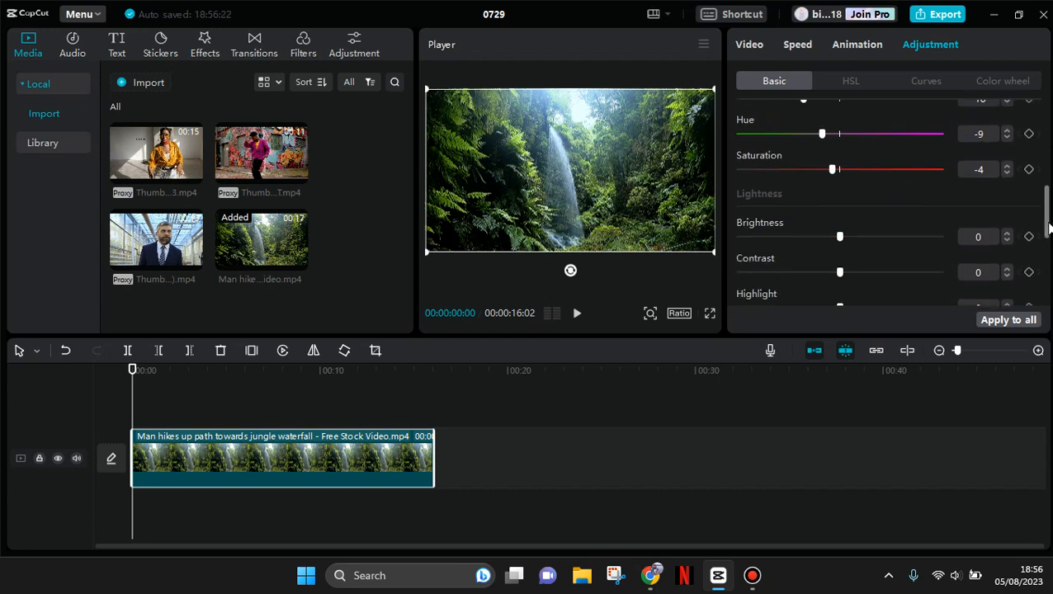
scroll(1047, 224, "down", 1)
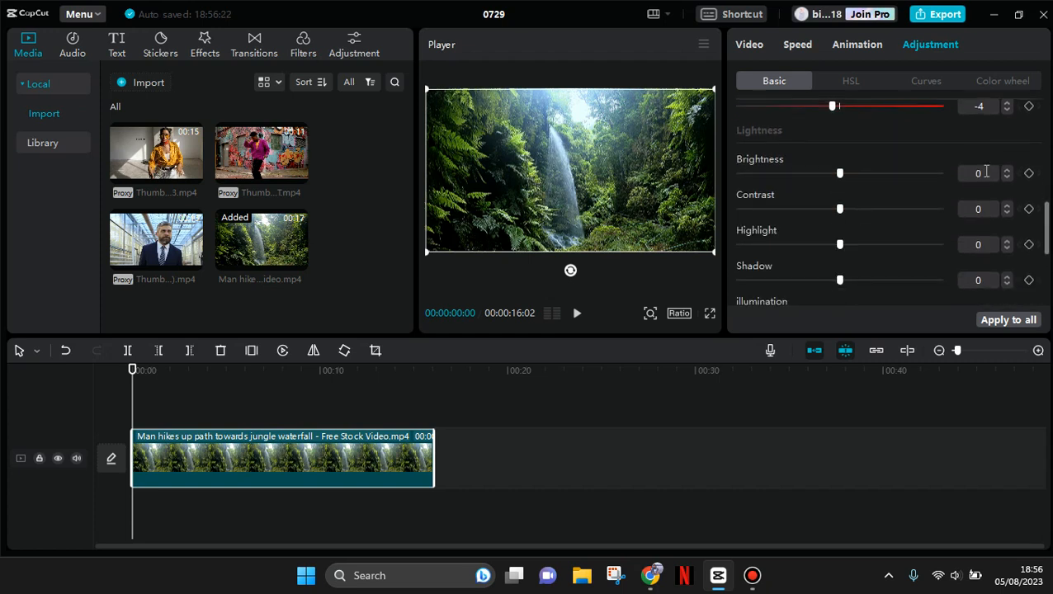
left_click(985, 170)
key("BackSpace")
type("-3")
key("Return")
left_click(985, 207)
key("BackSpace")
type("11")
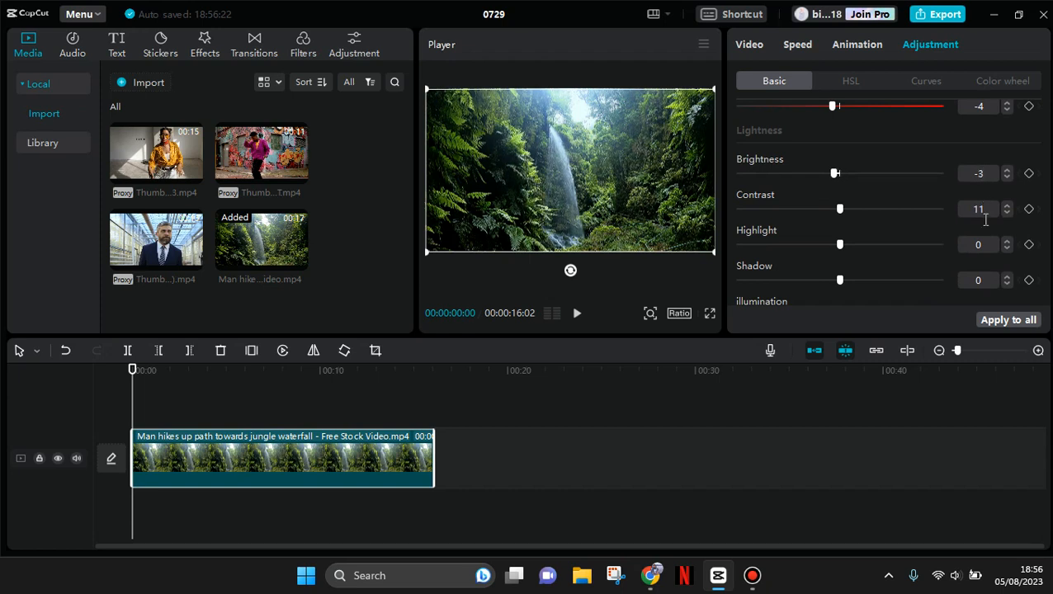
- Set the clip's highlight to 3 and shadow to -6
left_click(984, 244)
key("BackSpace")
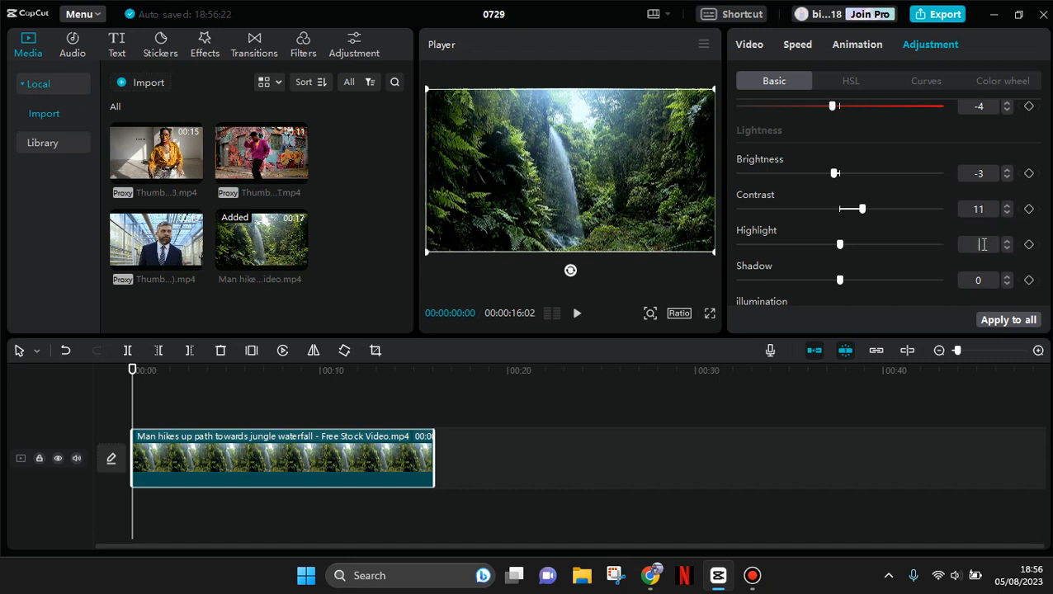
type("3")
left_click(986, 285)
key("BackSpace")
type("-6")
- Set the clip's sharpen effect to 3 and vignette to 8
left_click_drag(1046, 225, 1046, 256)
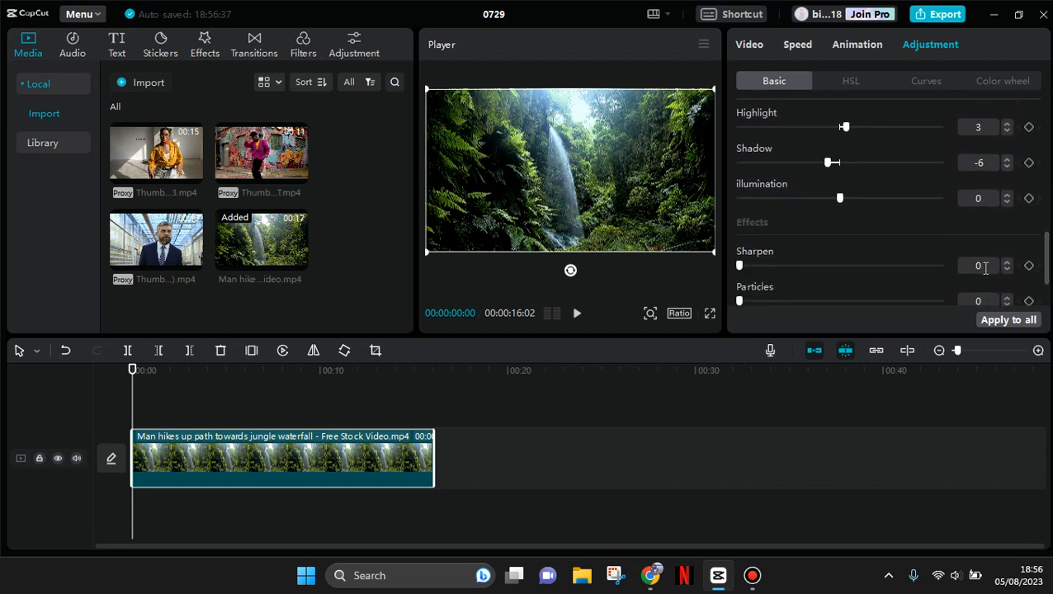
left_click(985, 269)
key("BackSpace")
type("3")
left_click_drag(1048, 235, 1050, 274)
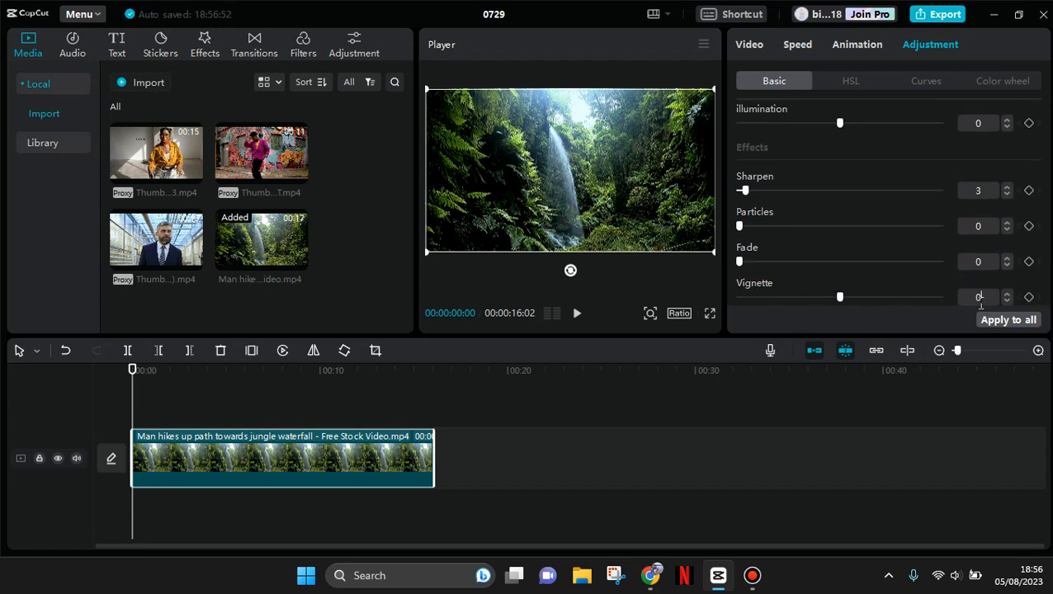
key("BackSpace")
type("8")
- In the HSL adjustments, set the hue of the red range to 22
left_click(863, 90)
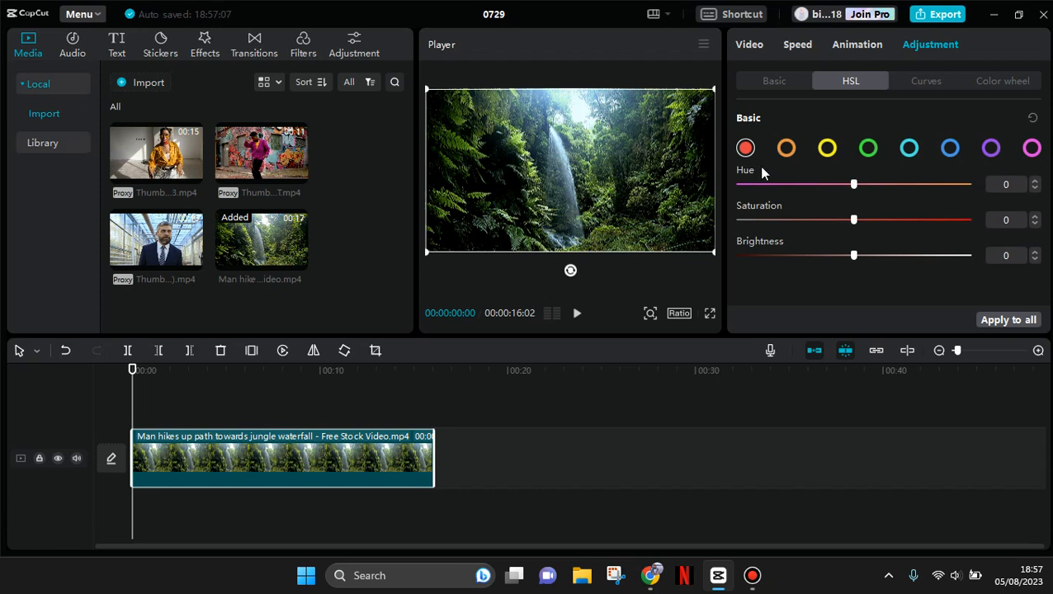
left_click(1021, 183)
key("BackSpace")
type("22")
key("BackSpace")
type("6")
key("BackSpace")
type("2")
key("Return")
- Set the red range's saturation to 6 and brightness to -23
key("BackSpace")
type("6")
key("Return")
left_click(1005, 262)
key("BackSpace")
type("-23")
- Adjust the orange HSL range to hue 20, saturation -23 and brightness -23
left_click(785, 149)
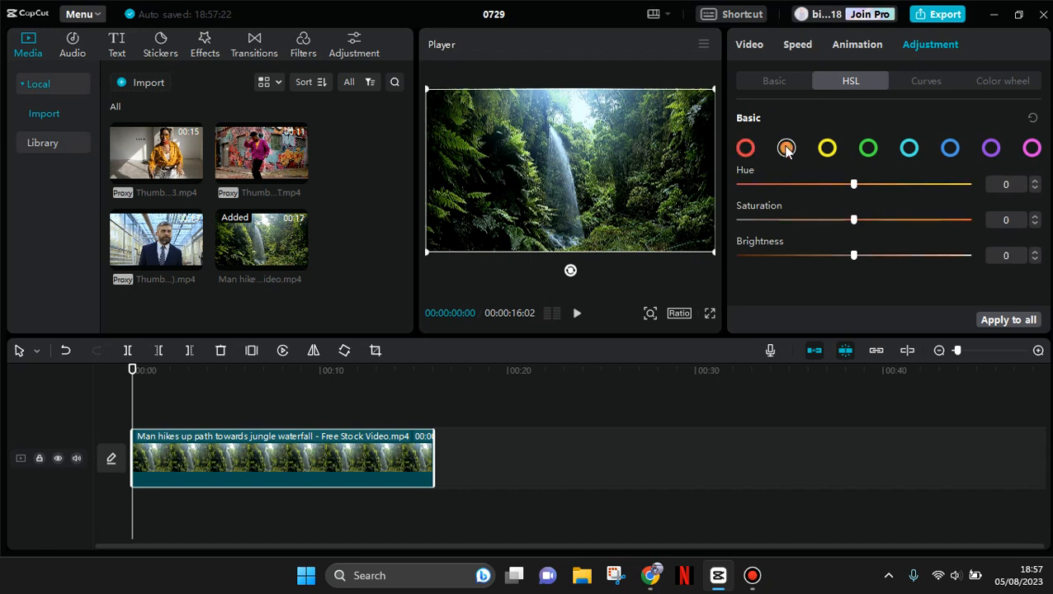
left_click(1012, 188)
type("20")
key("Return")
left_click(1012, 221)
key("BackSpace")
type("-23")
key("Return")
key("BackSpace")
type("-23")
key("Return")
- Adjust the yellow HSL range to hue 13, saturation -29 and brightness -12
left_click(826, 148)
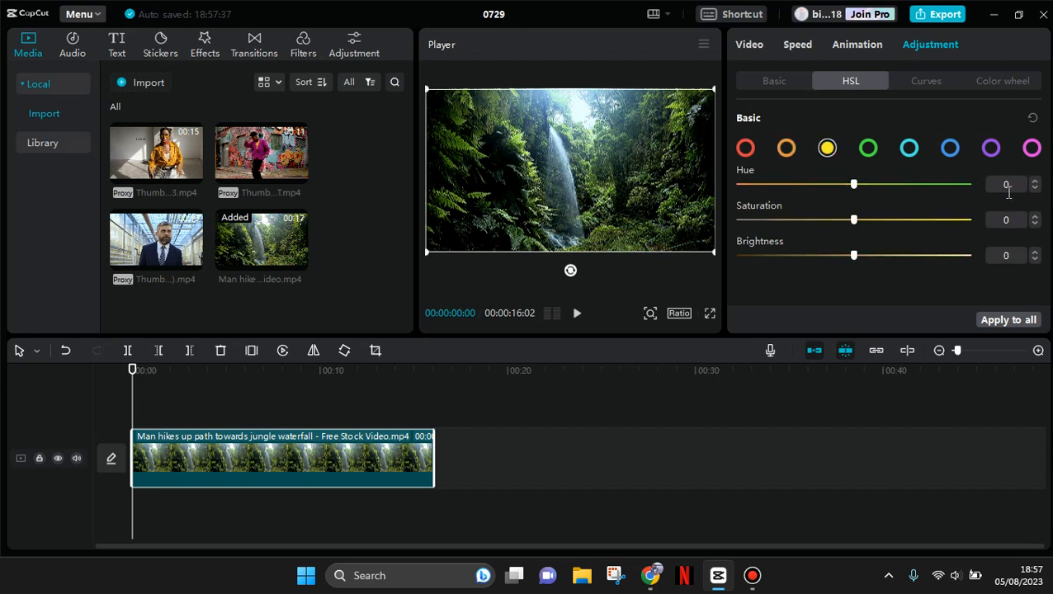
left_click(1006, 185)
type("13")
key("Return")
key("BackSpace")
type("-29")
key("Return")
key("BackSpace")
type("-12")
key("Return")
- Adjust the green HSL range to hue 24, saturation -9 and brightness -33
left_click(868, 149)
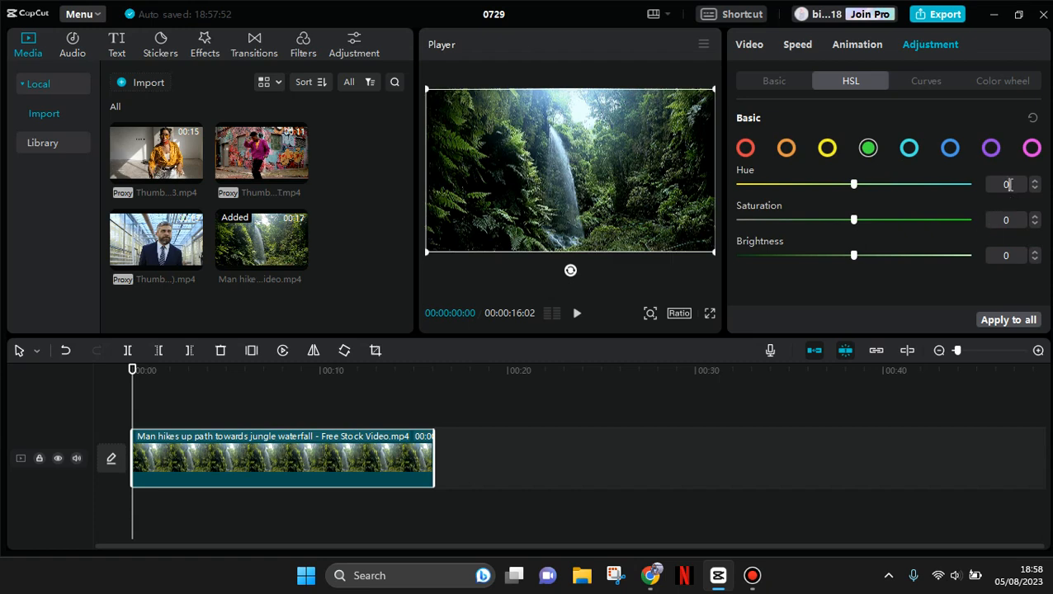
key("BackSpace")
type("24")
key("Return")
key("BackSpace")
type("-9")
left_click(1008, 255)
key("BackSpace")
type("-33")
left_click(913, 285)
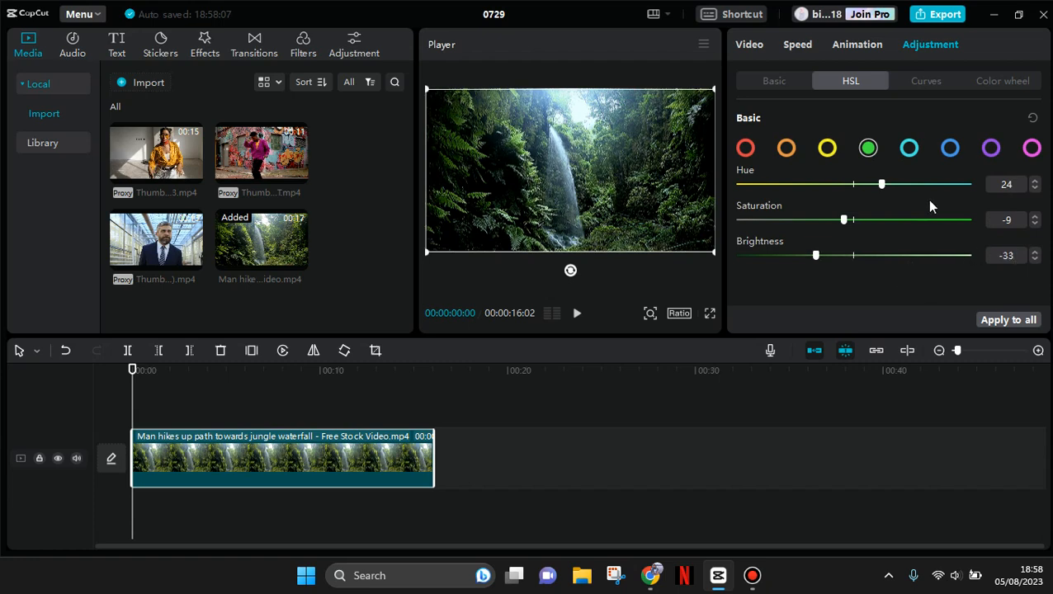
- Adjust the cyan HSL range to hue -18, saturation 7 and brightness -6, and play the graded clip
left_click(907, 151)
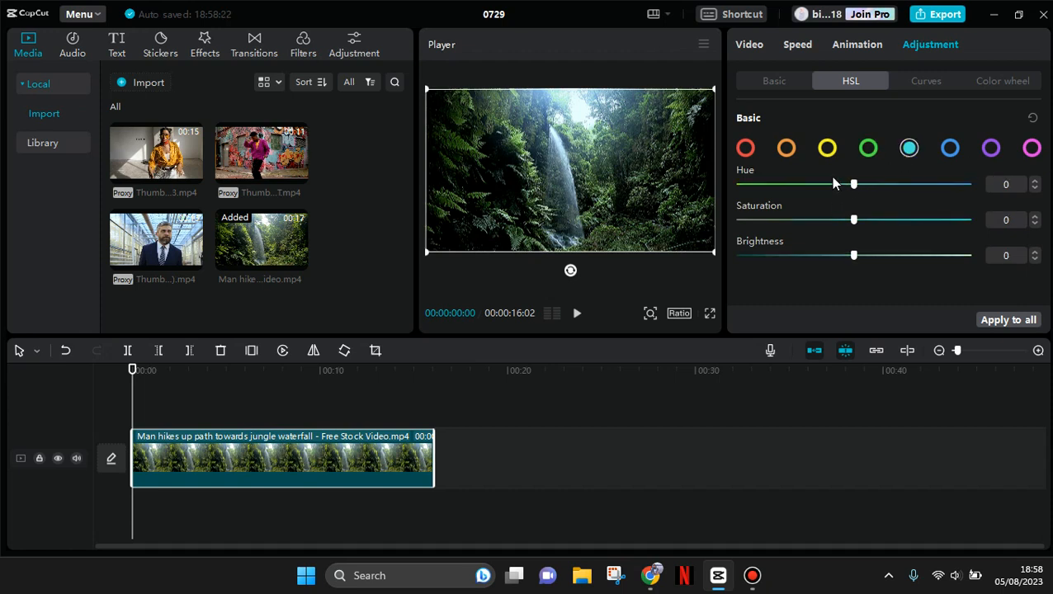
left_click_drag(832, 178, 832, 180)
left_click_drag(854, 220, 861, 223)
left_click_drag(854, 259, 848, 258)
left_click(571, 319)
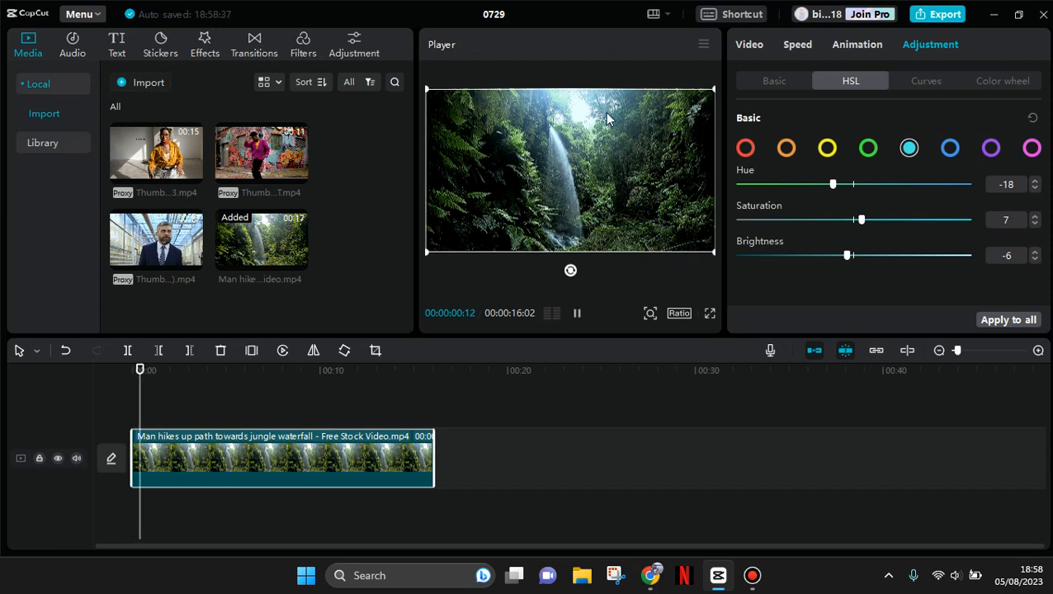